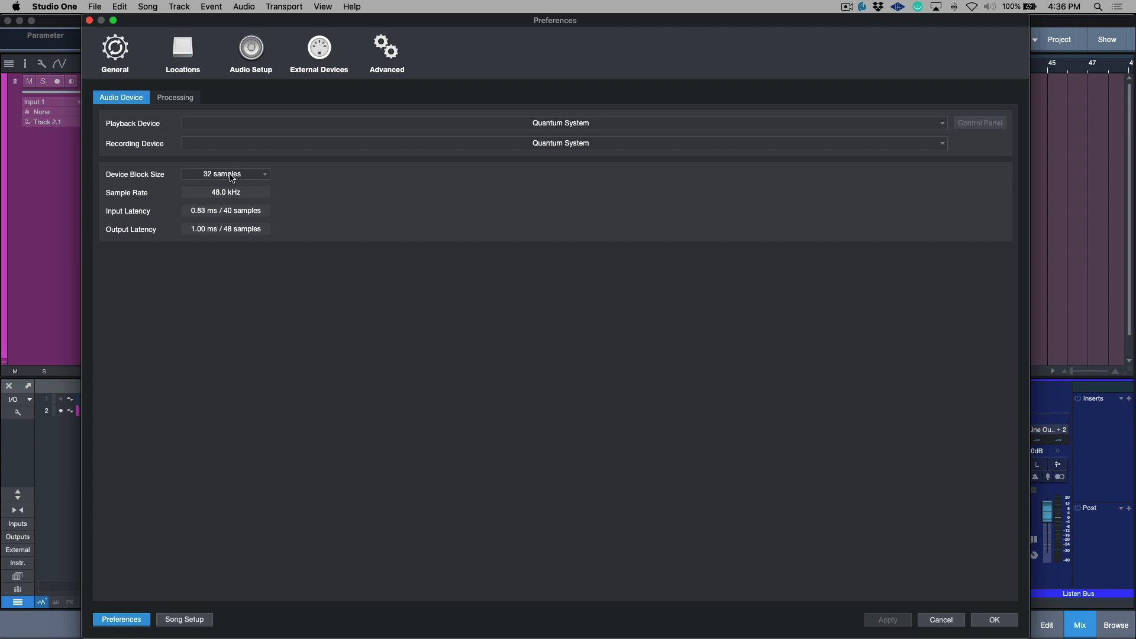
Step: Review the dropout protection choices and monitoring latencies in the audio processing preferences, and return to the device settings before closing them
left_click(186, 102)
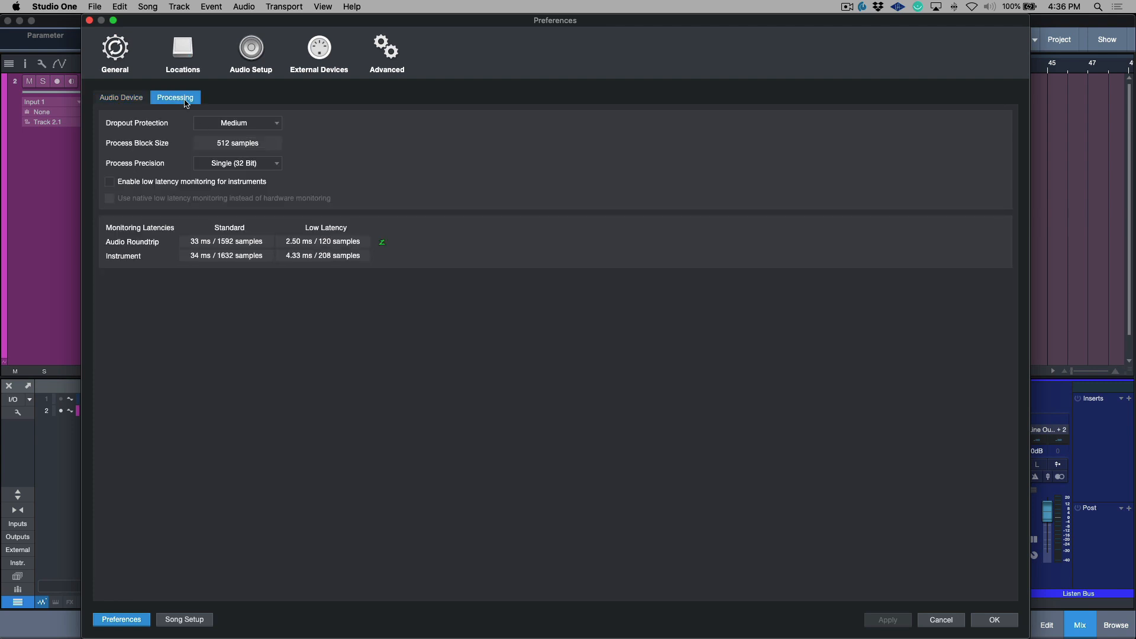
left_click(248, 124)
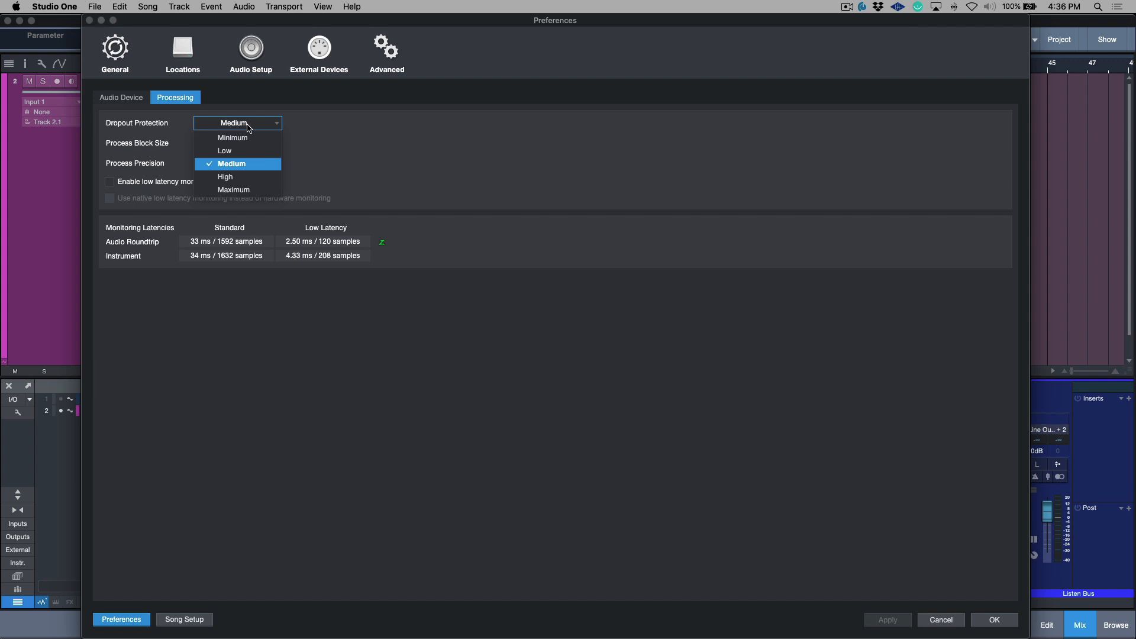
left_click(132, 102)
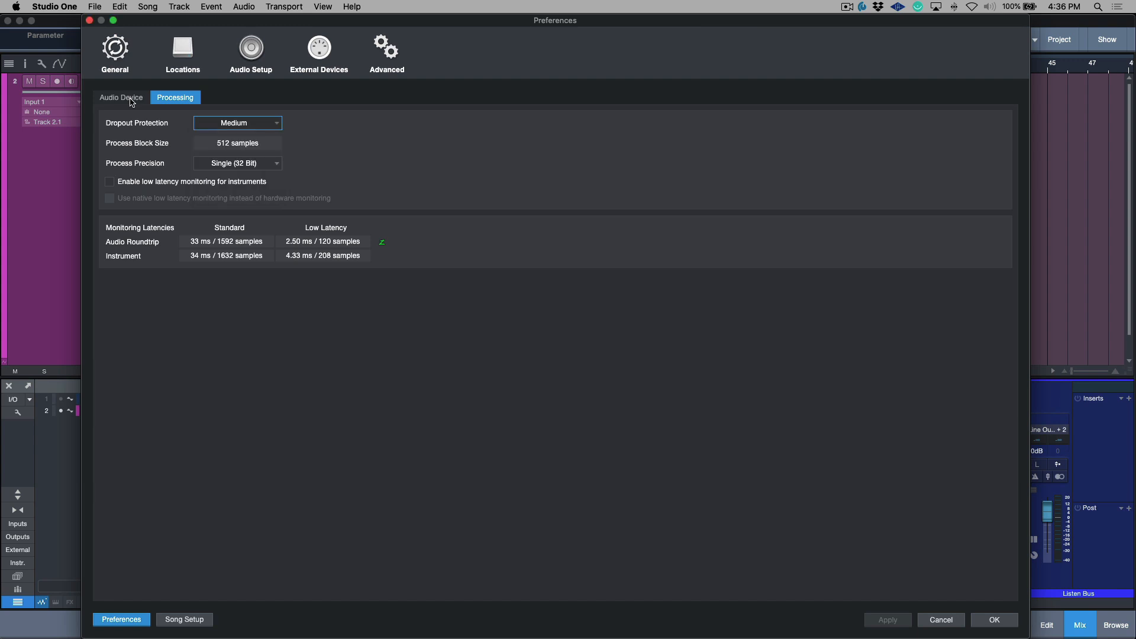
left_click(132, 100)
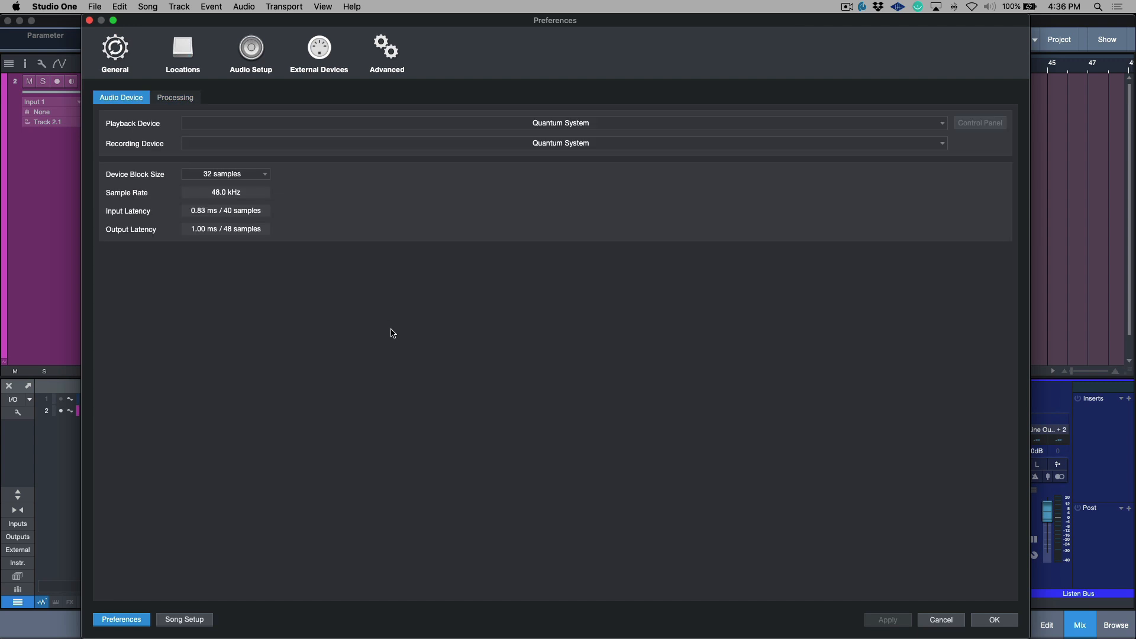
left_click(995, 619)
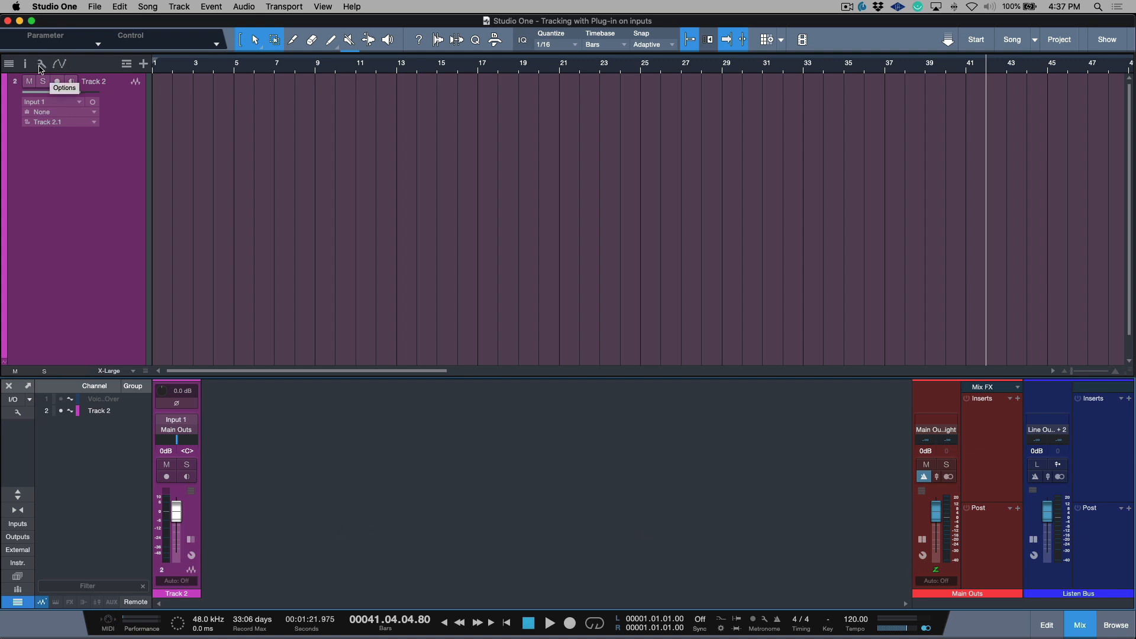
Step: Check the arrangement's audio monitoring options, including tape-style playback muting, and arm Track 2 for recording
left_click(42, 64)
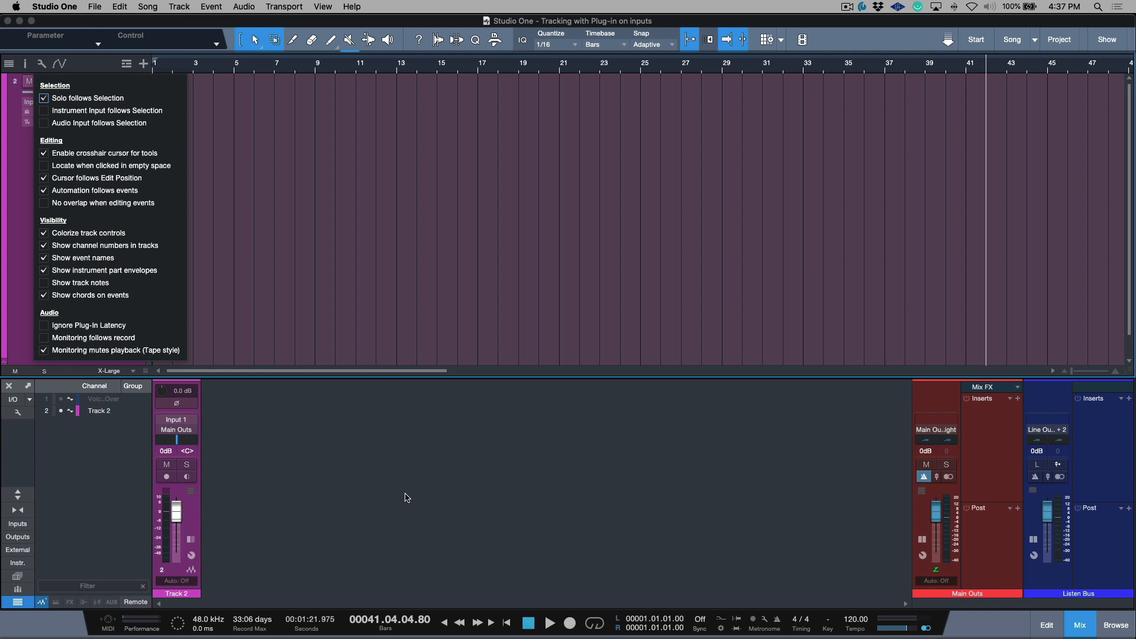
left_click(407, 498)
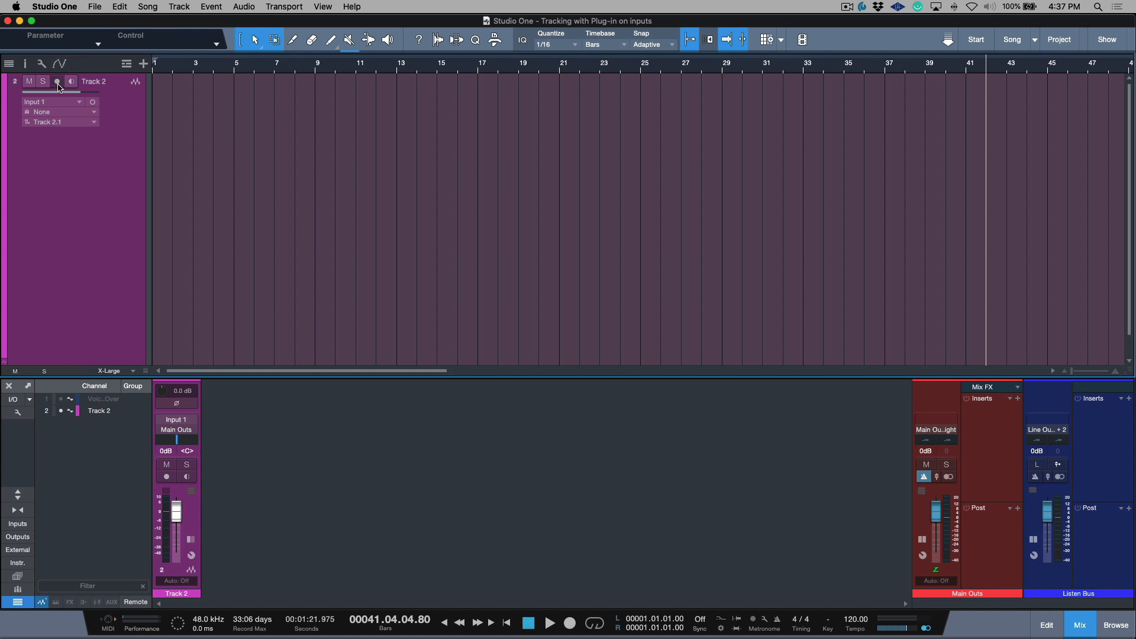
left_click(58, 83)
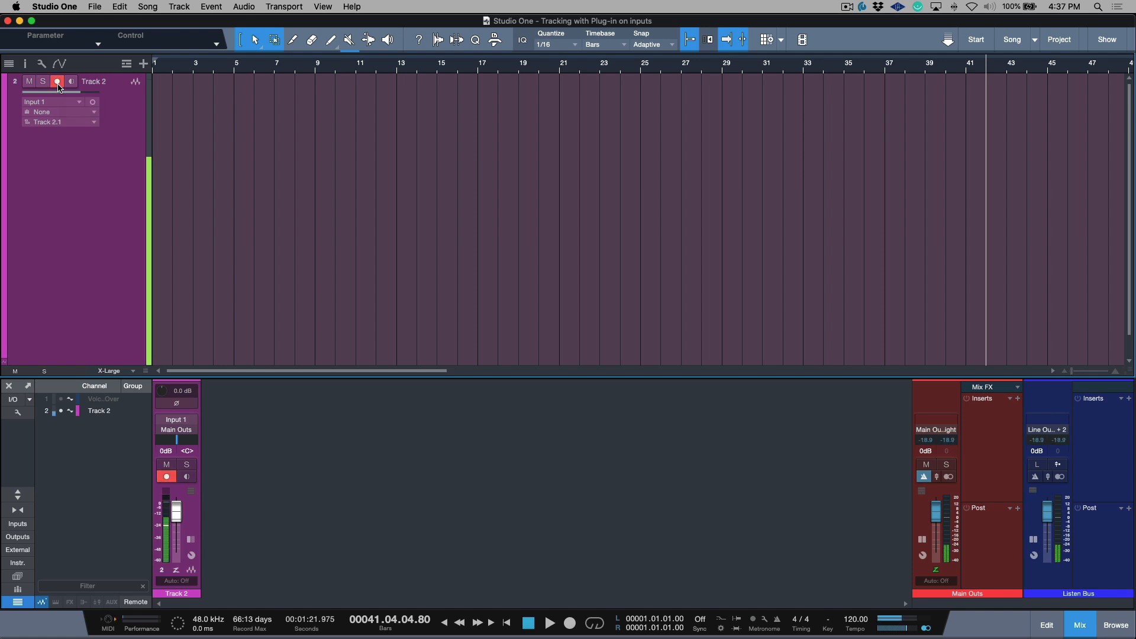
left_click(63, 249)
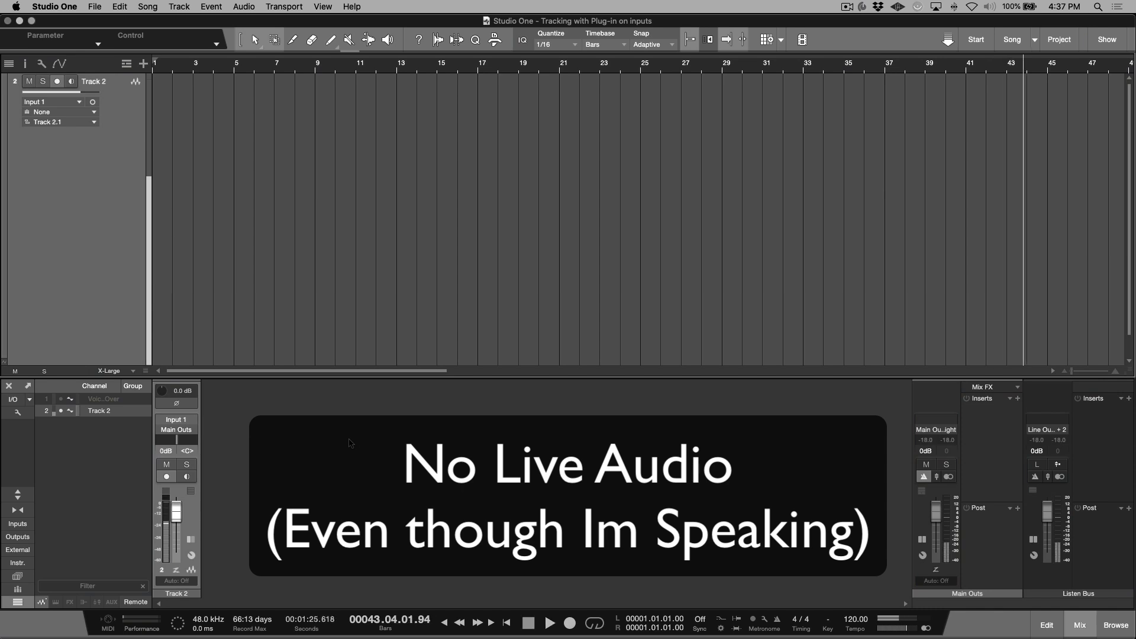
Step: Record live input on Track 2 from the start of the song to about bar 13, checking the monitoring options while recording
key("comma")
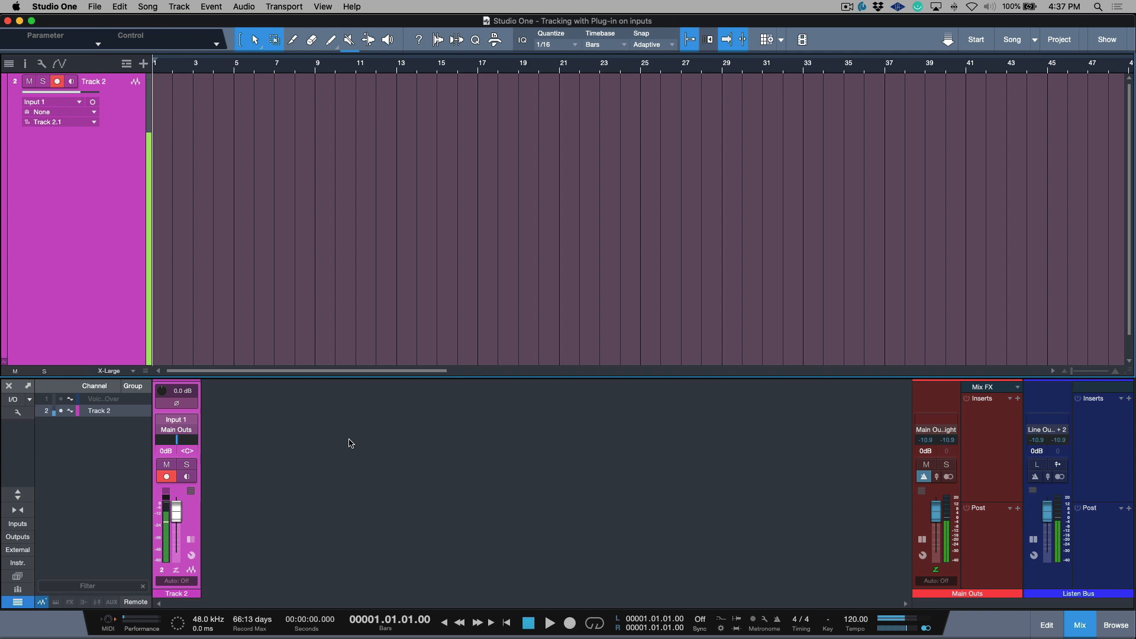
key("KP_Multiply")
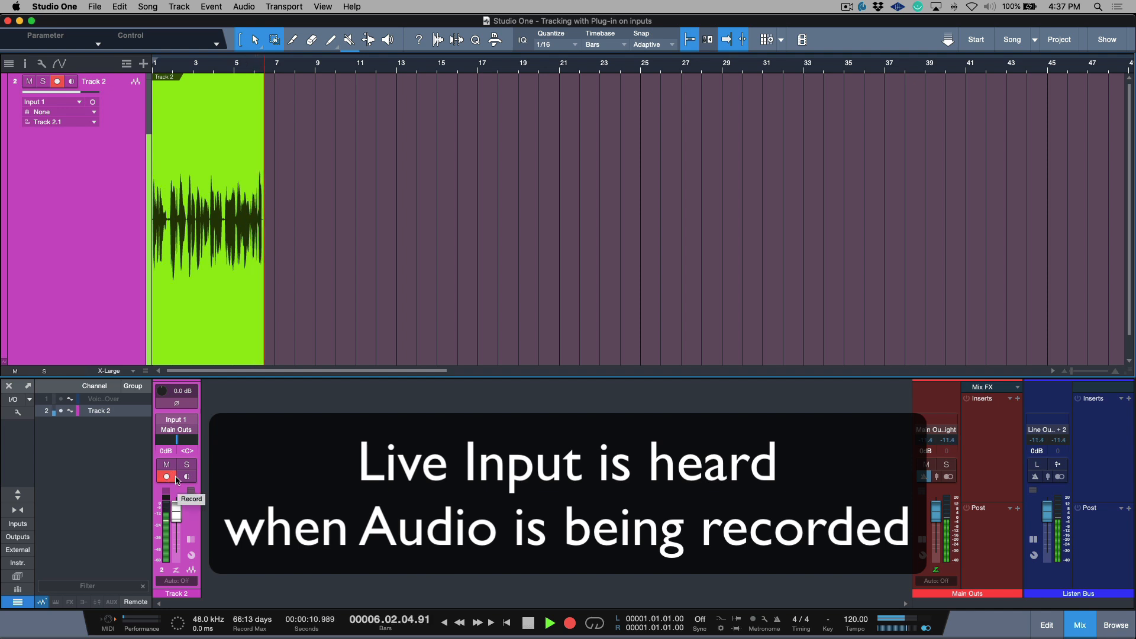
left_click(43, 64)
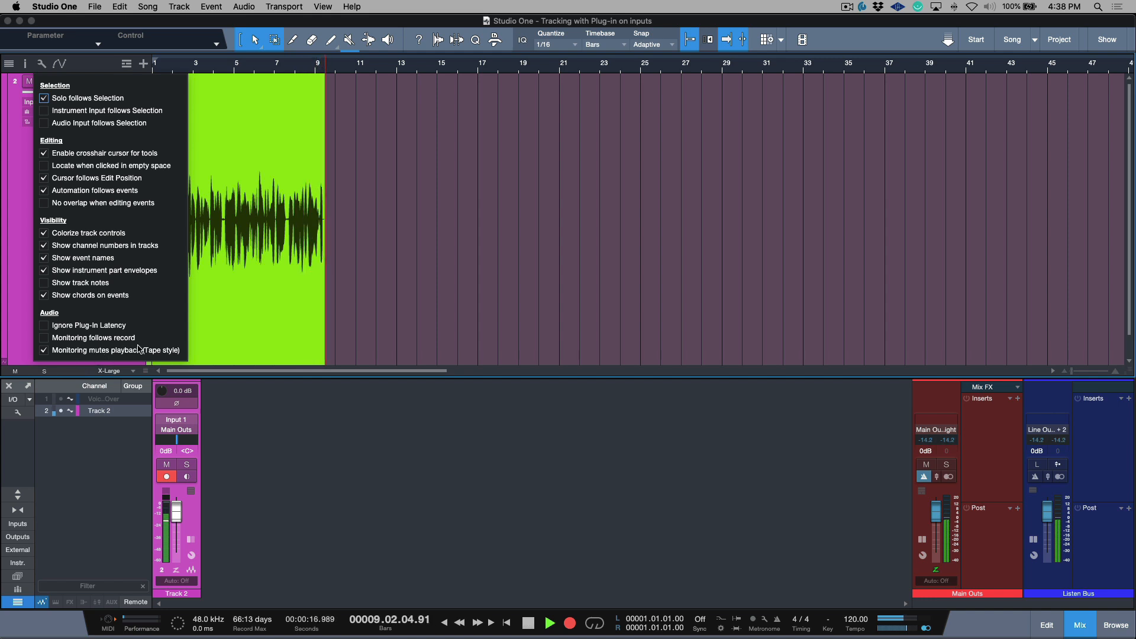
left_click(432, 512)
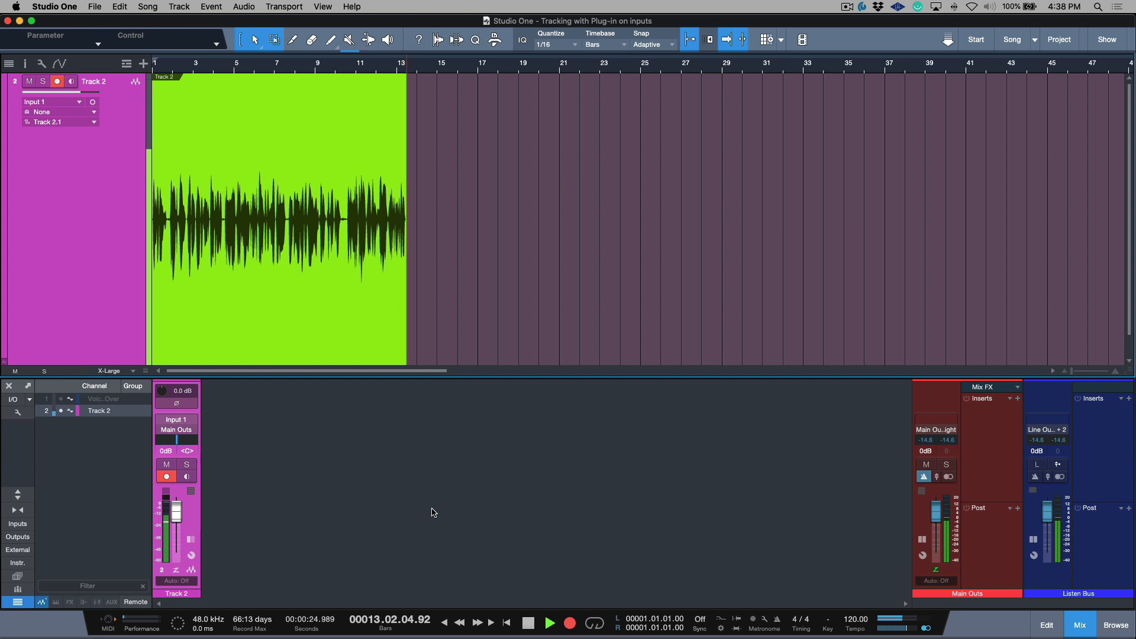
key("space")
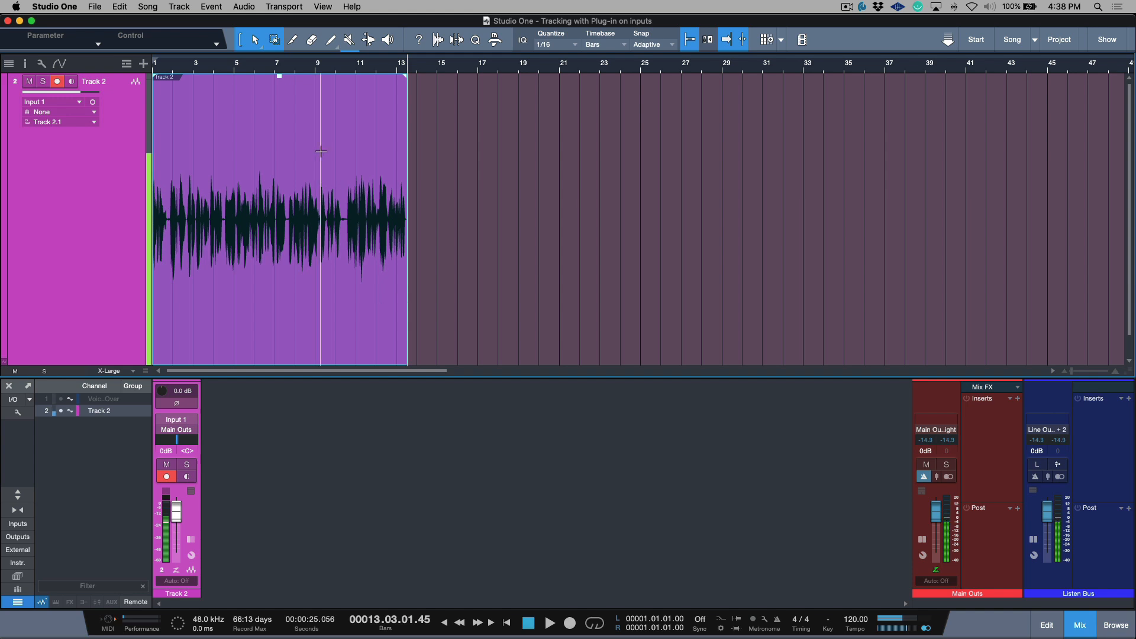
Step: Play Track 2 from the start and manually punch in a new recording from about mid-bar 4 to mid-bar 10
key("z")
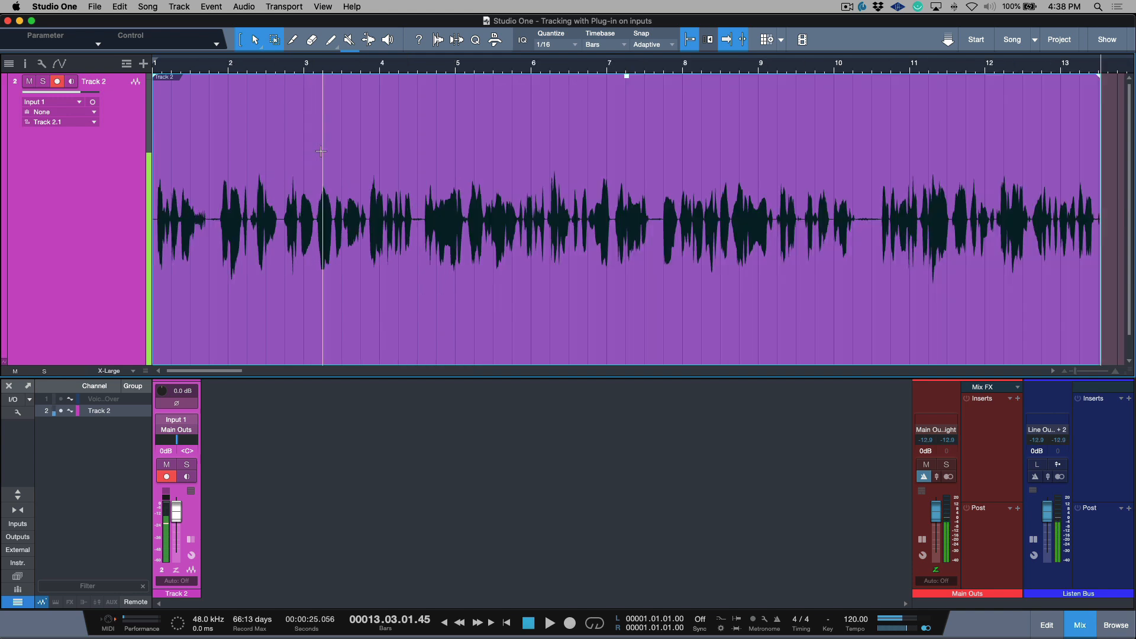
left_click(387, 151)
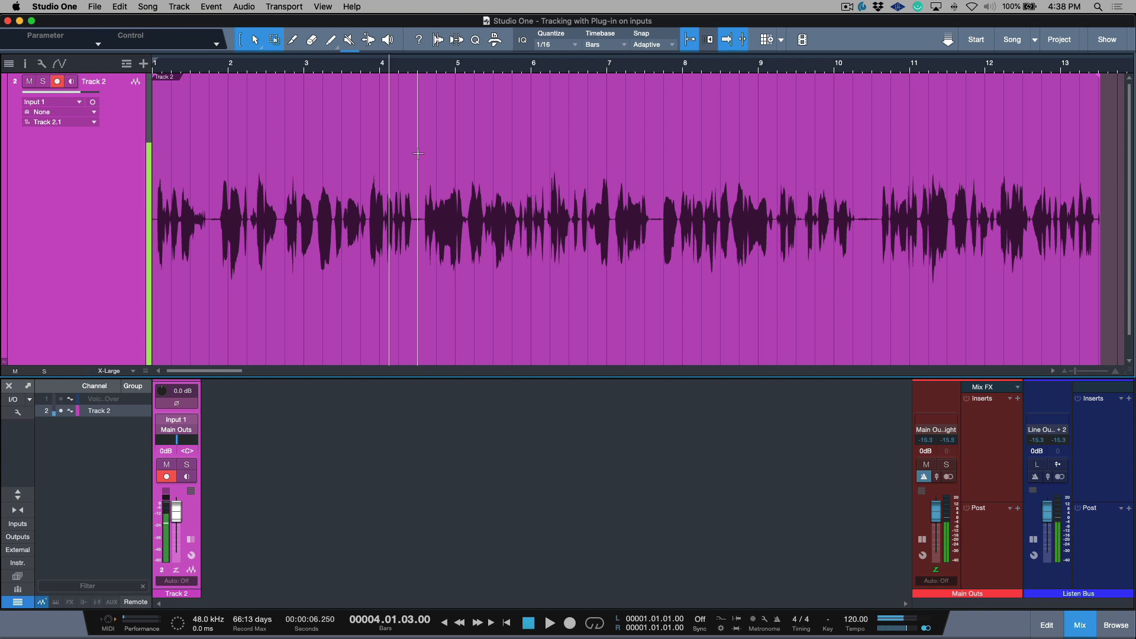
left_click(417, 154)
key("Home")
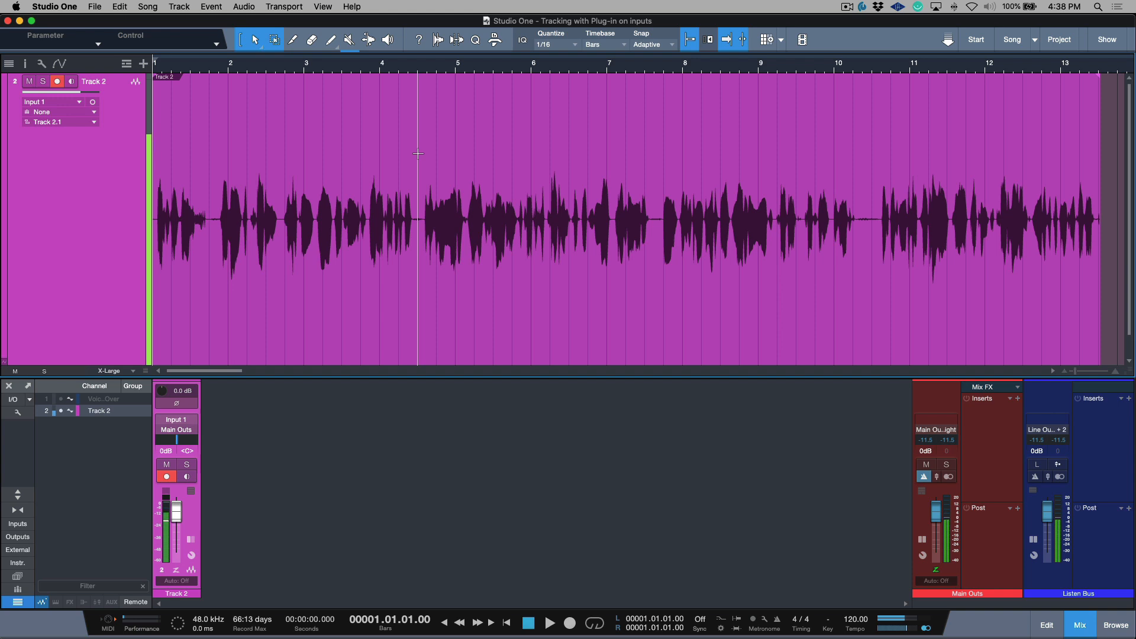
key("space")
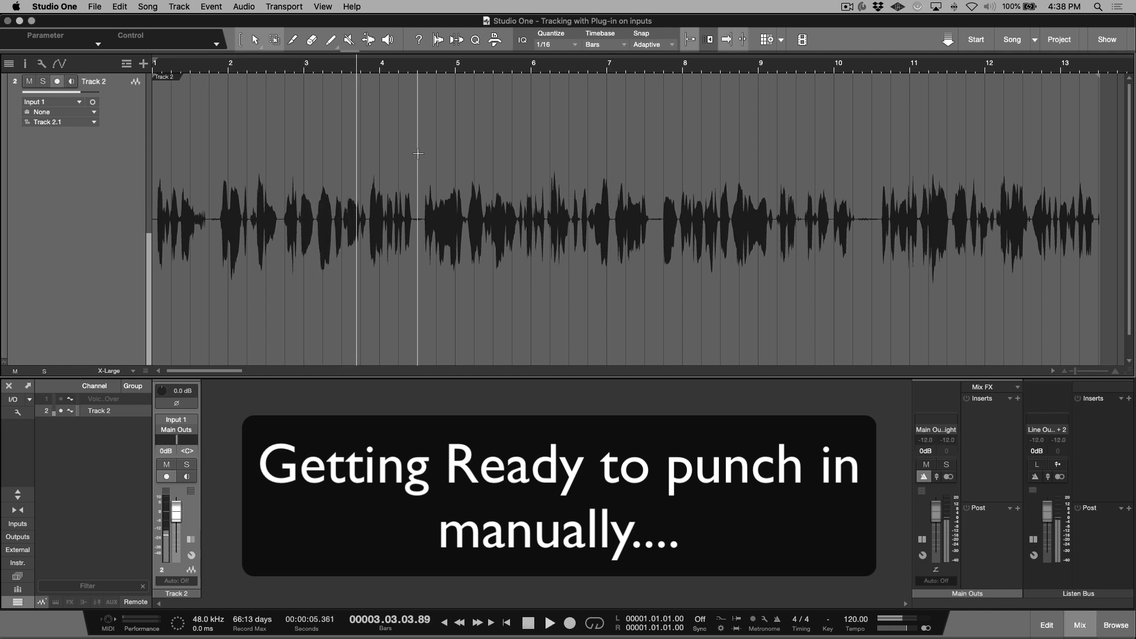
key("KP_Multiply")
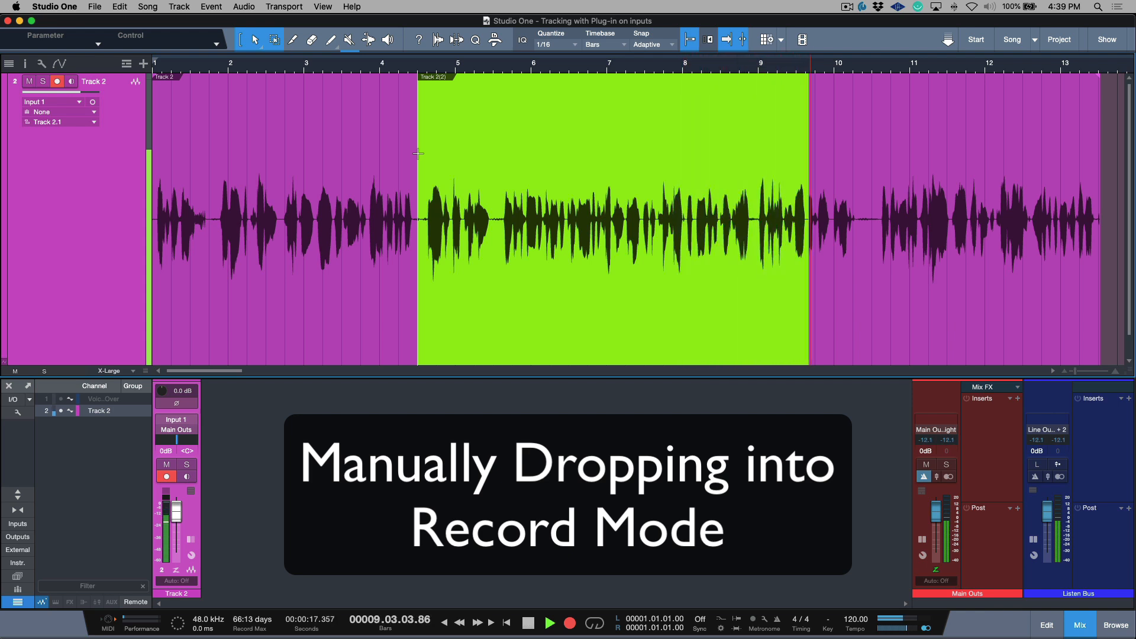
key("KP_Multiply")
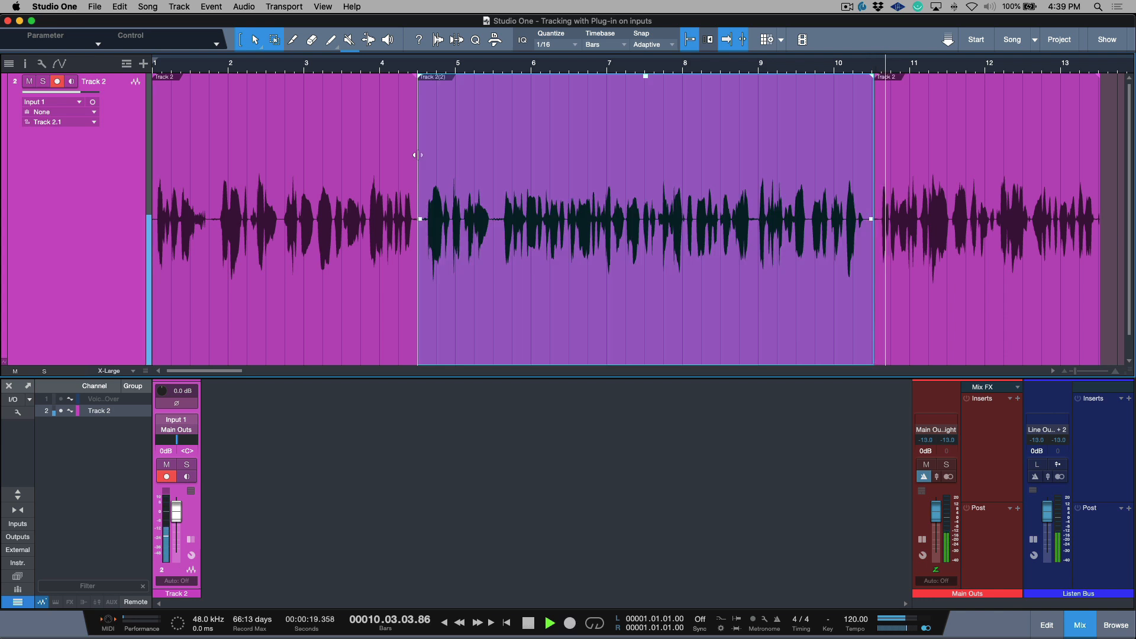
key("space")
Step: Recheck the tape-style monitoring setting in the arrangement's audio options
left_click(490, 470)
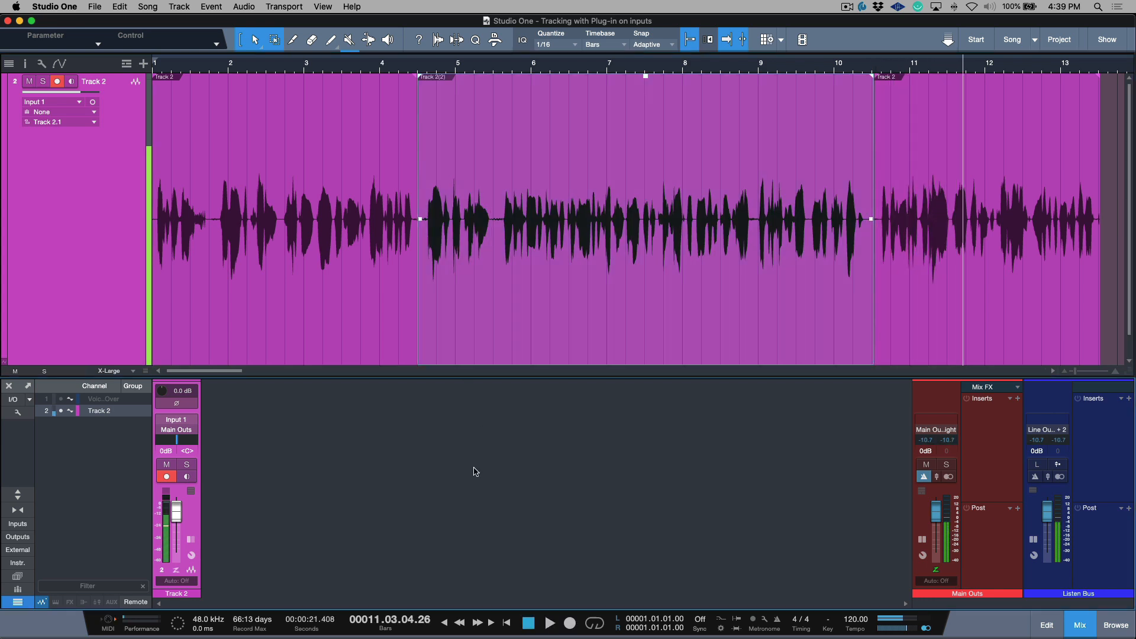
left_click(102, 231)
left_click(42, 64)
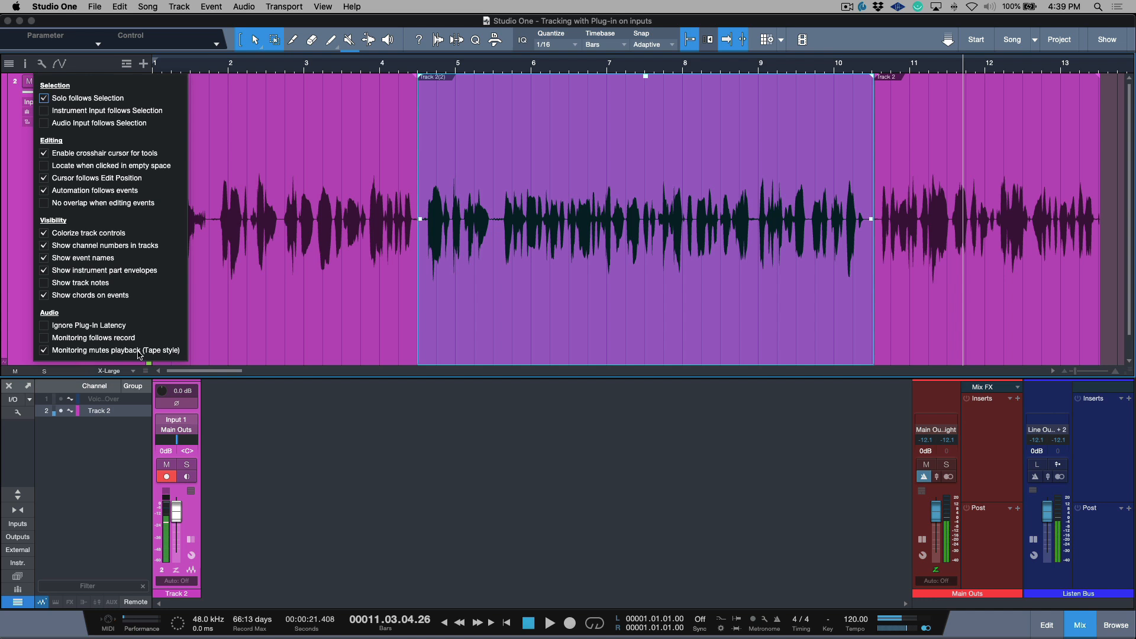
left_click(418, 453)
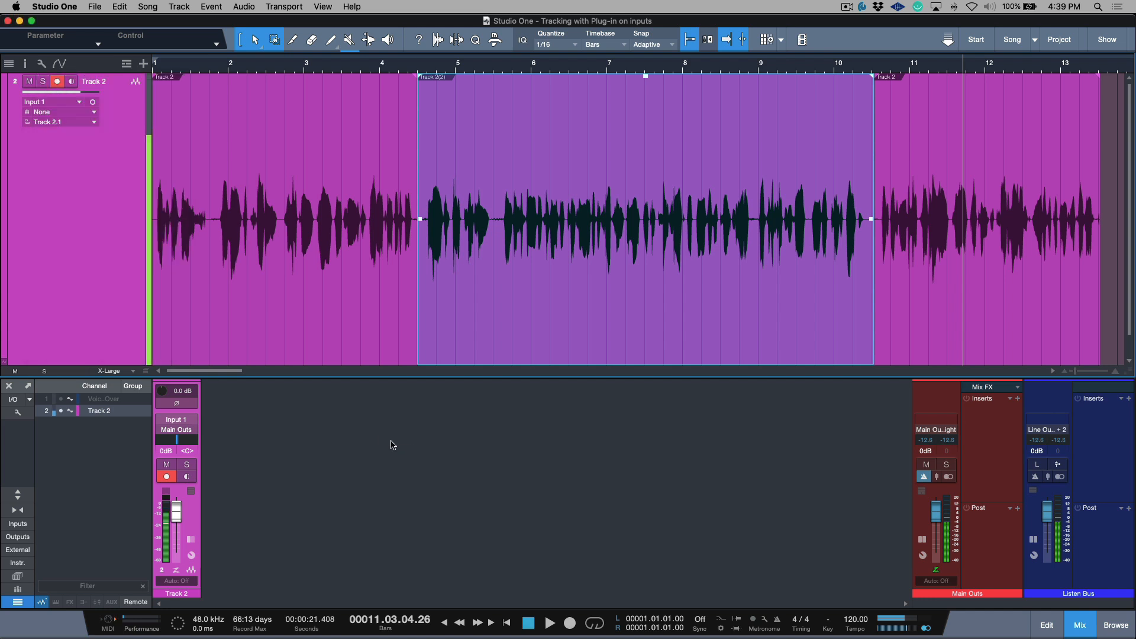
Step: Review the audio processing preferences for the standard and low-latency monitoring values, and close them without changes
key("super+comma")
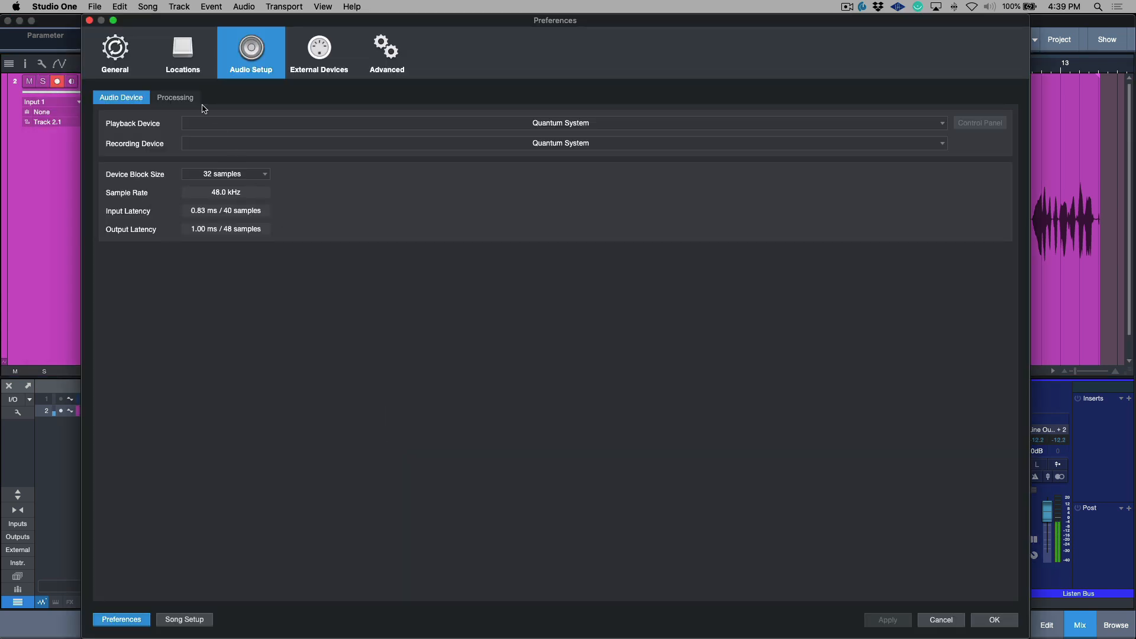
left_click(180, 99)
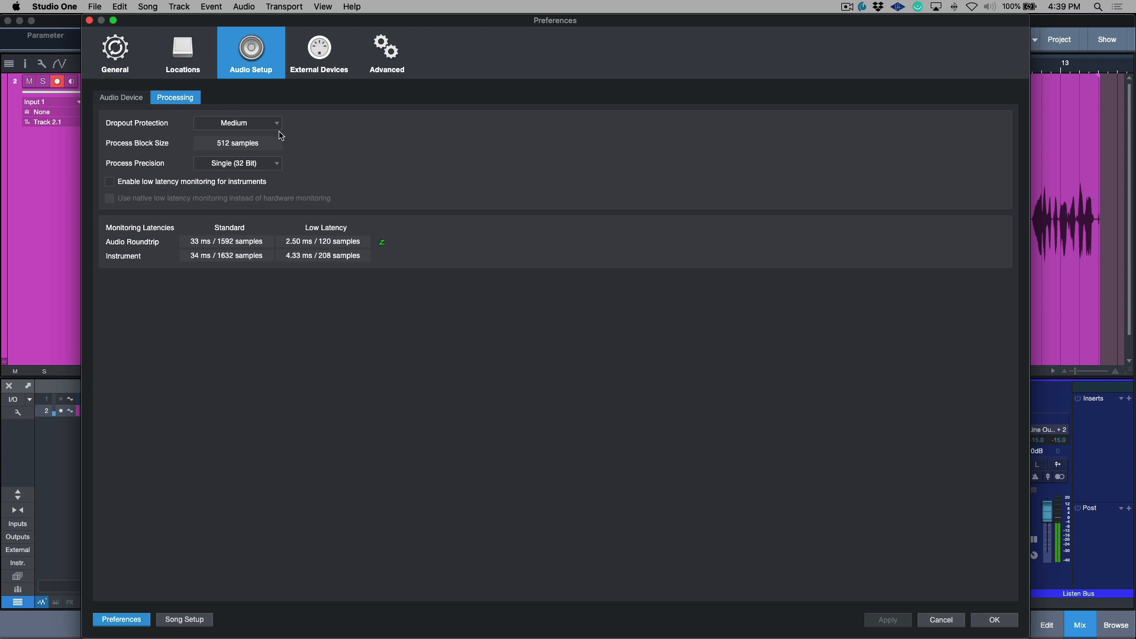
left_click(996, 621)
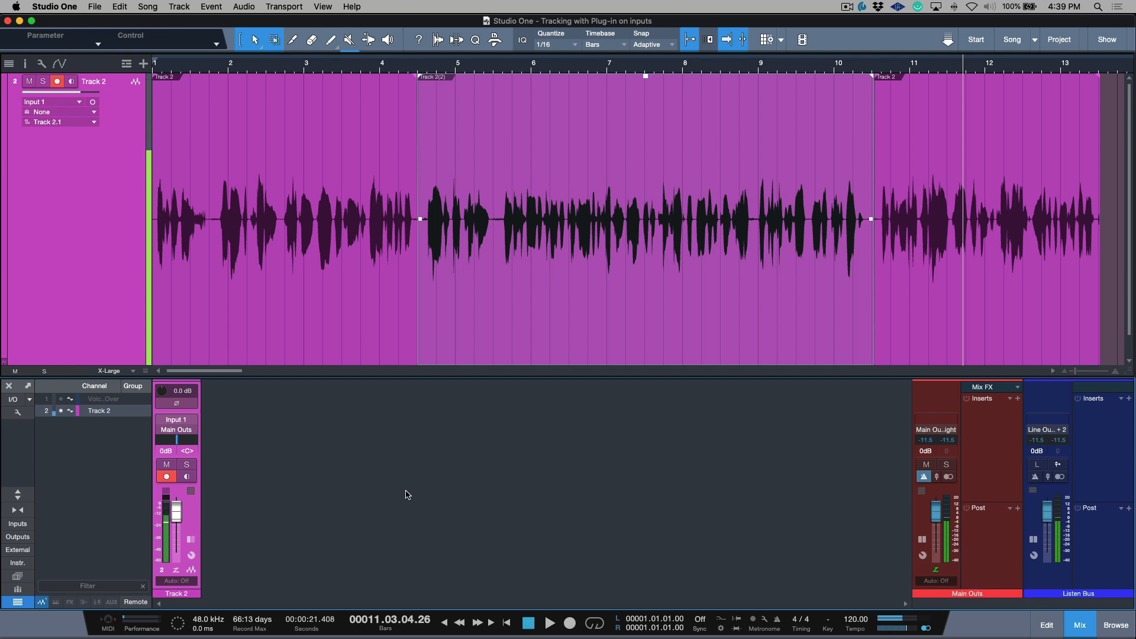
left_click(478, 471)
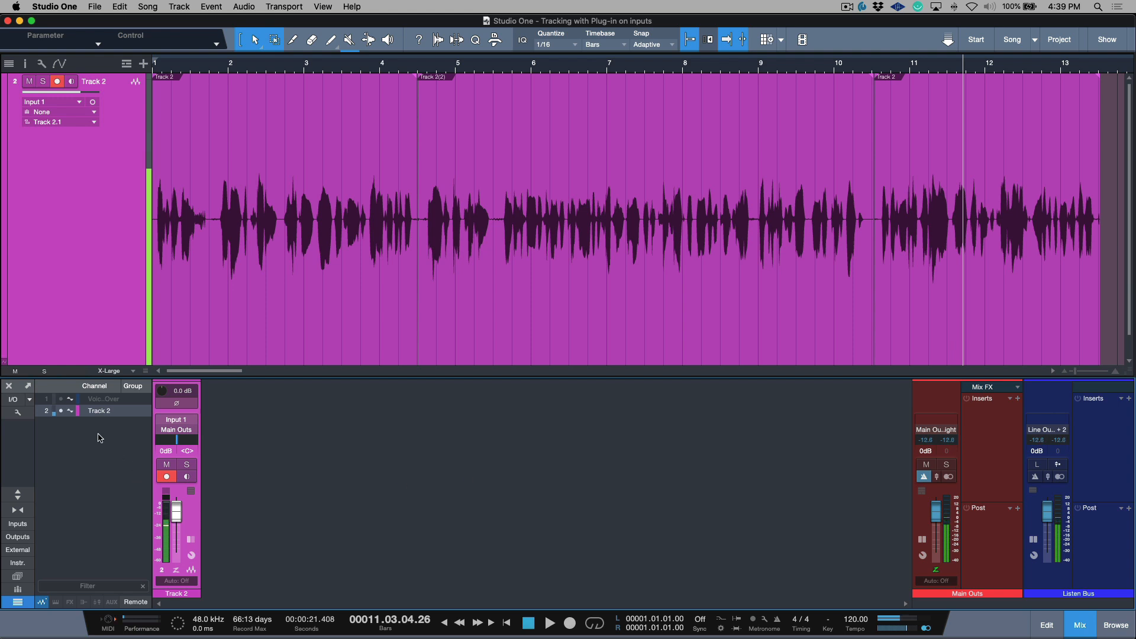
Step: Enable the Cue A output as a cue mix in the song's audio output setup and apply the change
left_click(15, 404)
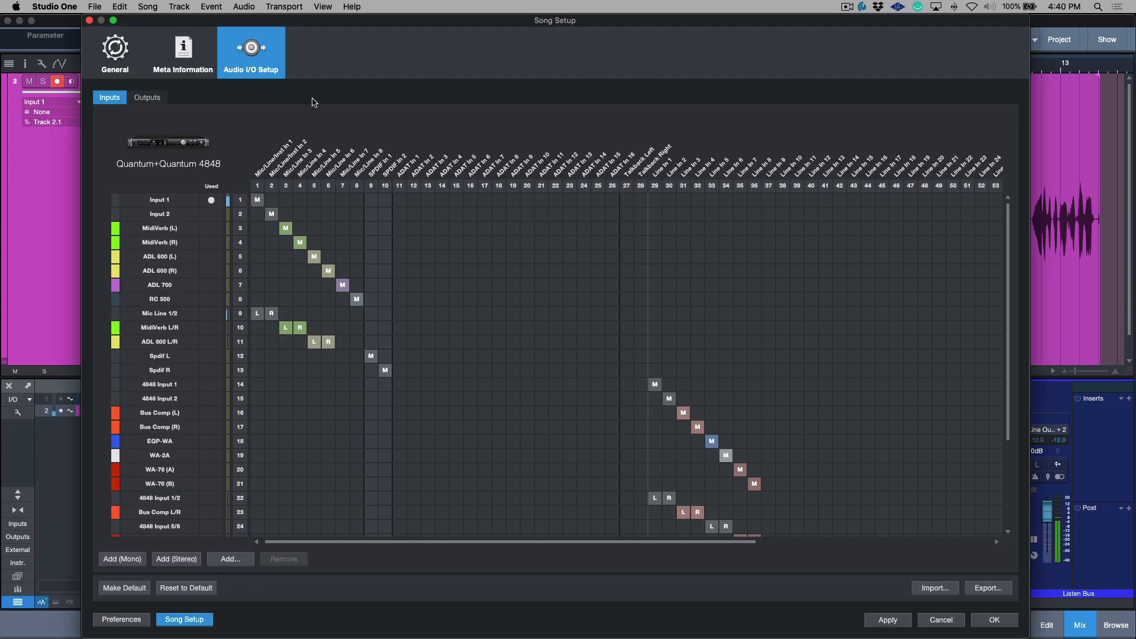
left_click(146, 97)
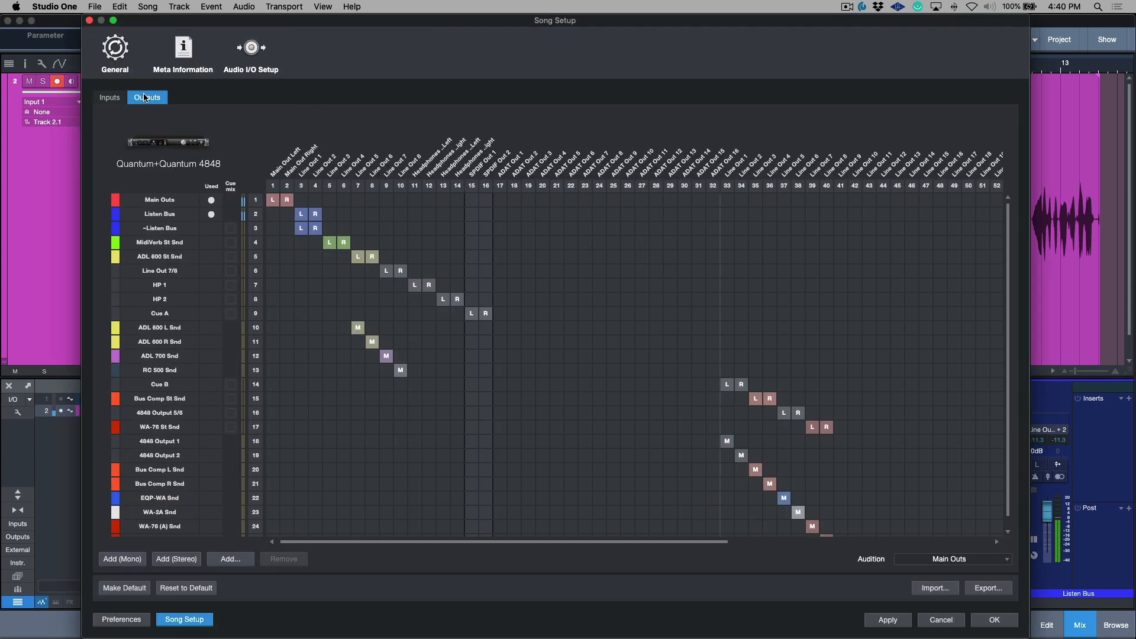
left_click(472, 313)
left_click(472, 313)
left_click(231, 314)
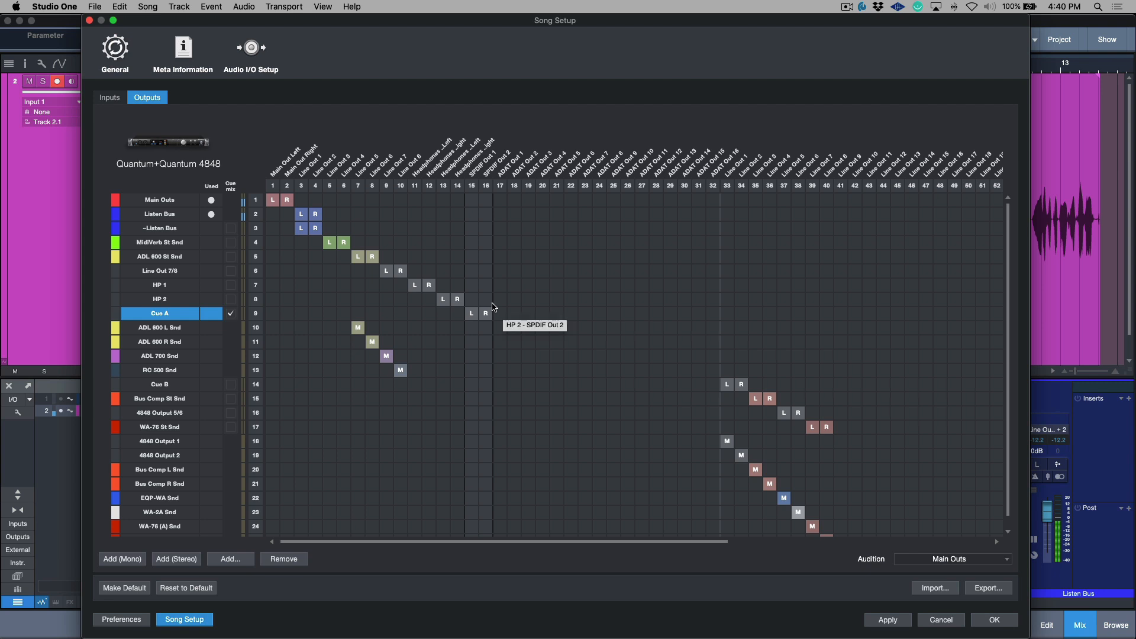
left_click(887, 620)
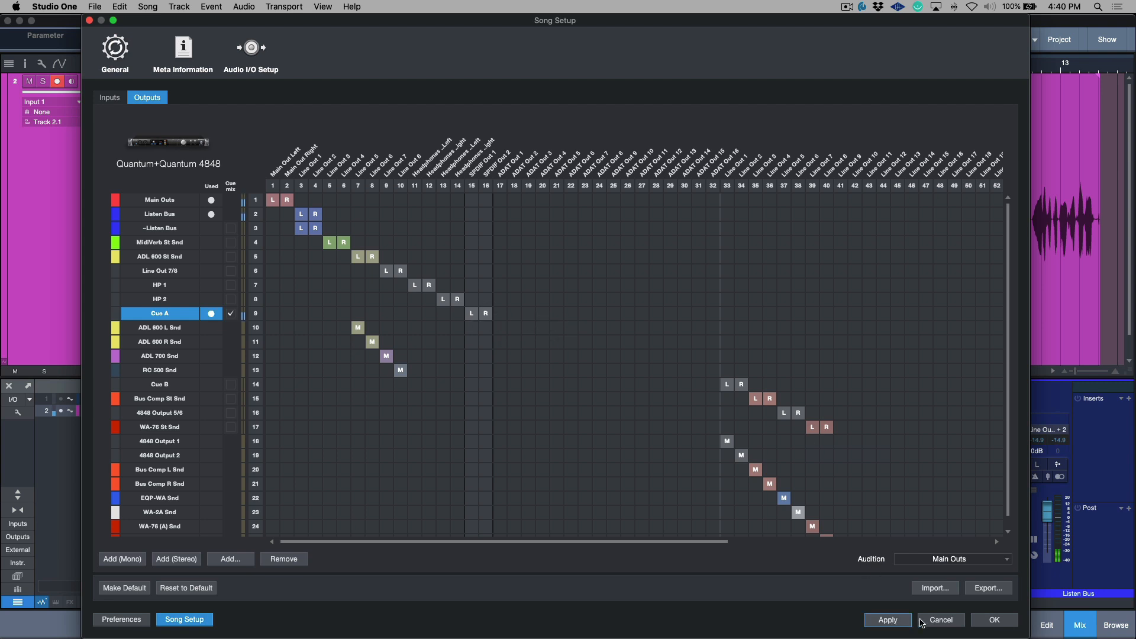
left_click(996, 620)
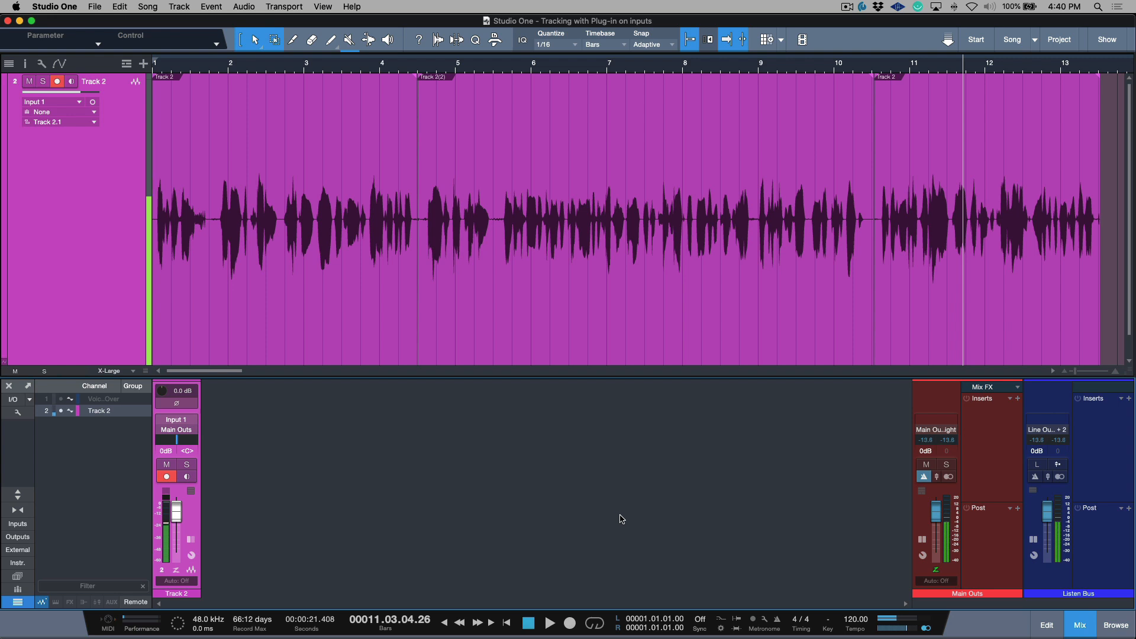
Step: Briefly show the mixer's output channels and collapse the expanded Main Outs and Listen Bus channels
left_click(18, 537)
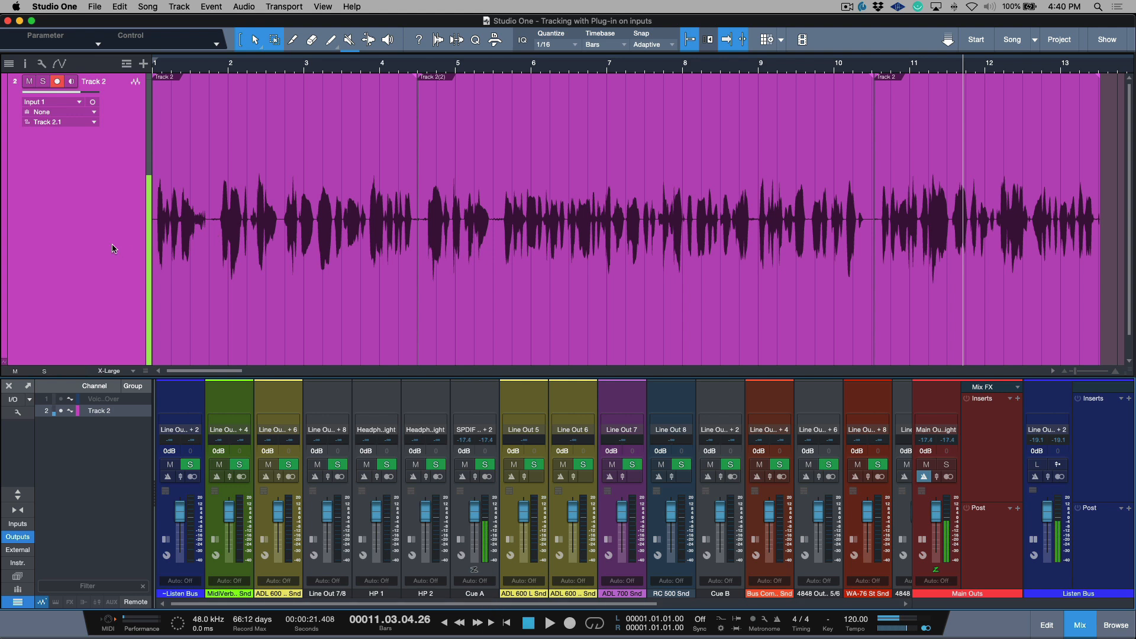
key("shift+e")
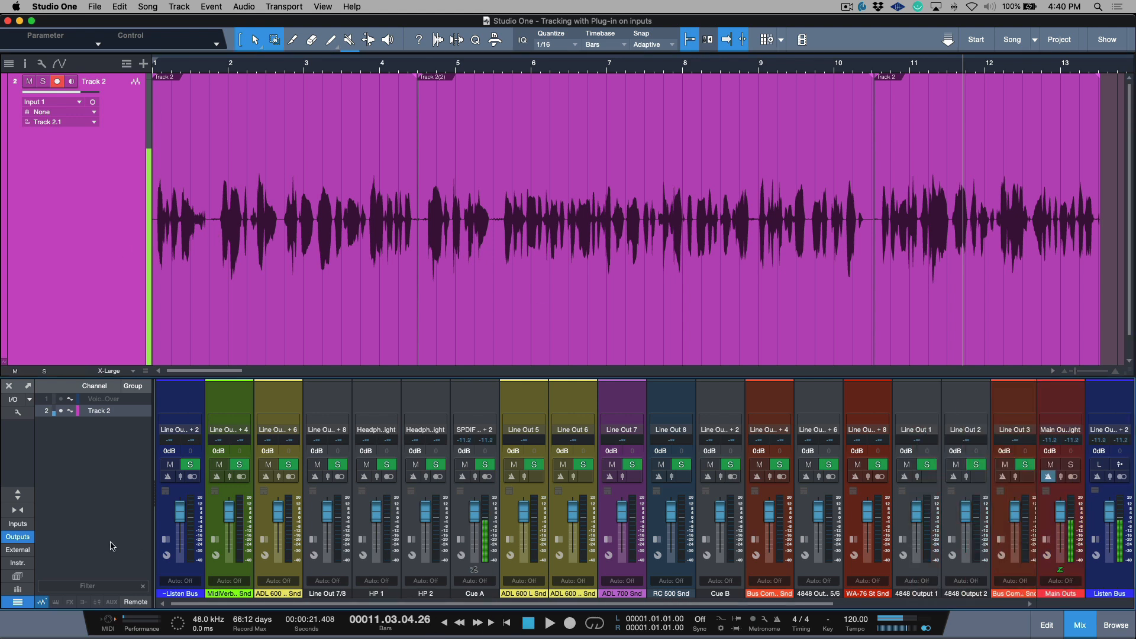
left_click(19, 538)
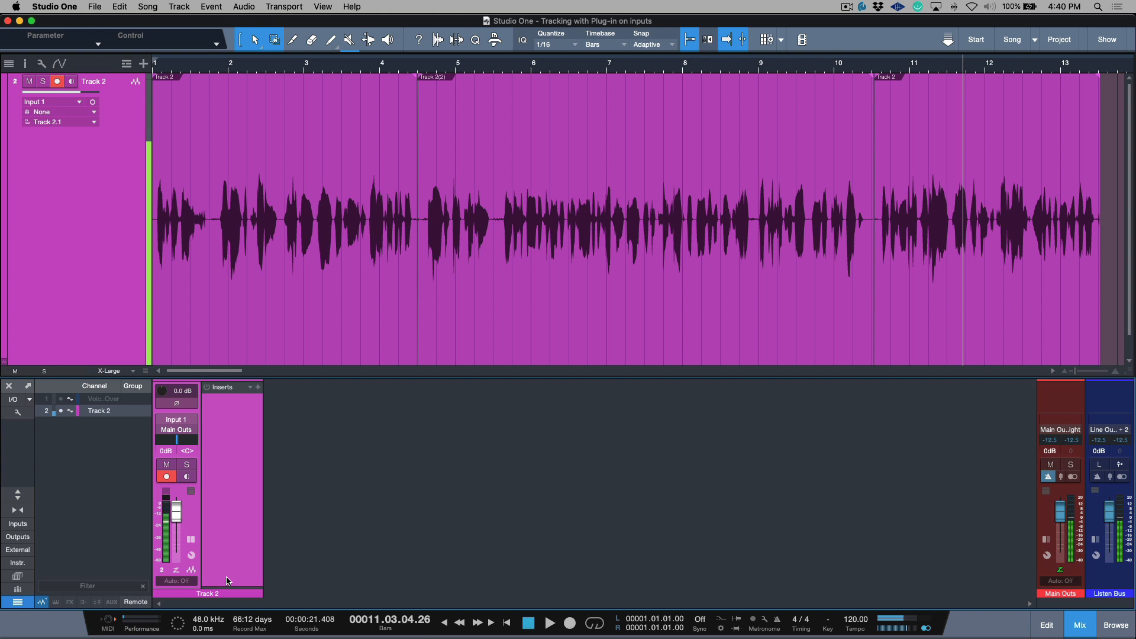
Step: Expand the Sends and Cue mix sections of the Track 2 channel so its Cue A send is shown
left_click_drag(229, 587, 230, 486)
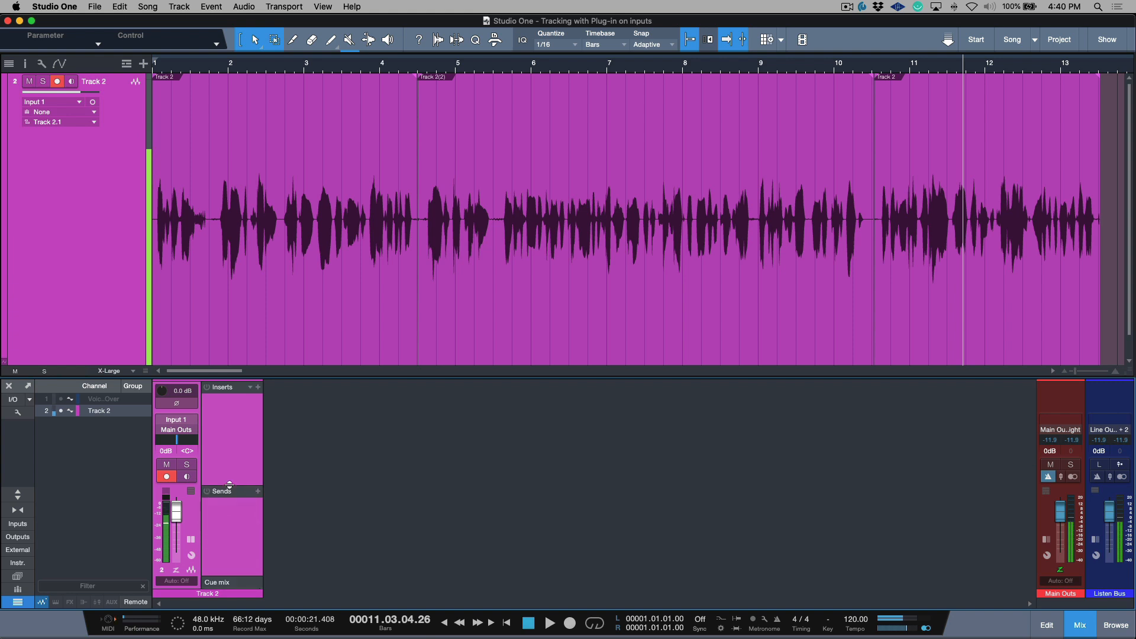
left_click_drag(251, 576, 247, 516)
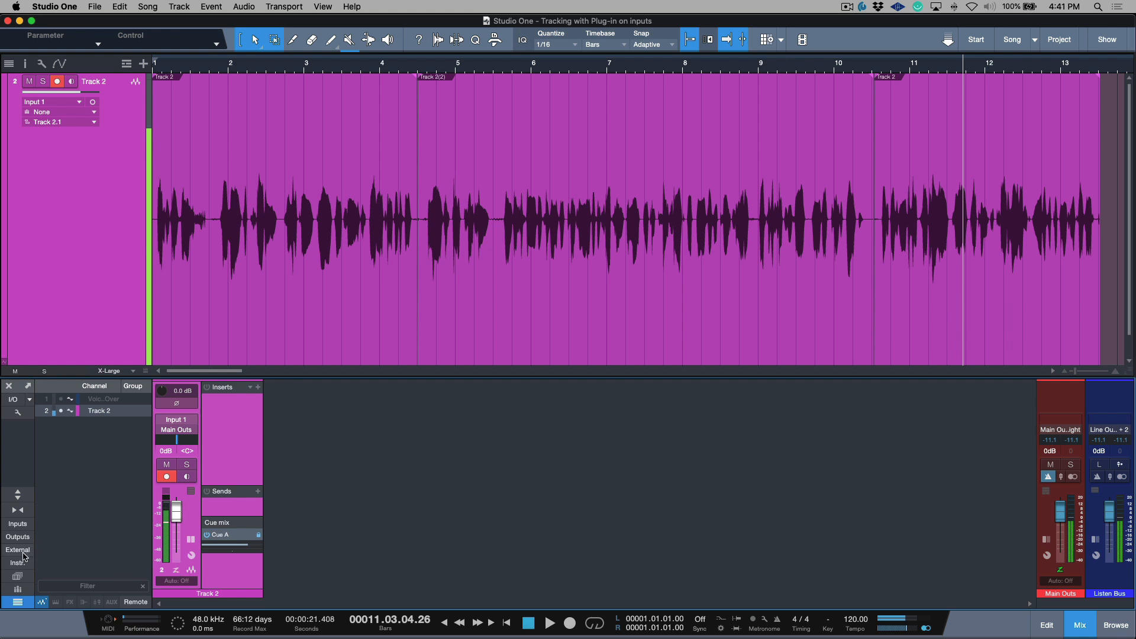
Step: Enable low-latency monitoring on the Cue A output channel and return to the mixer view with the outputs hidden
left_click(25, 537)
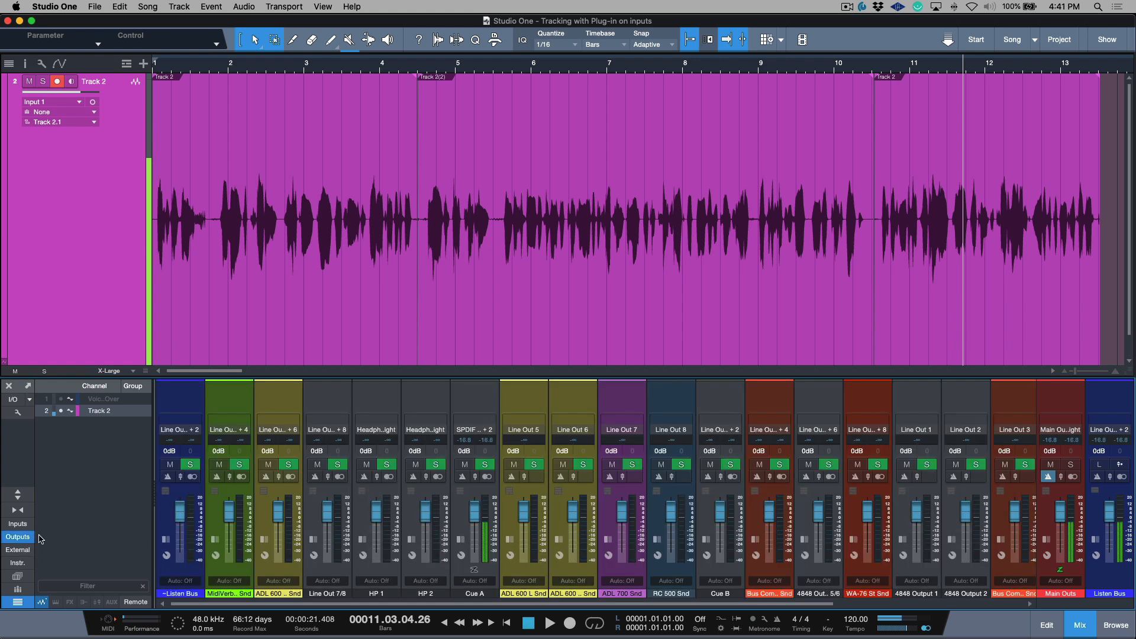
left_click(475, 572)
left_click(17, 537)
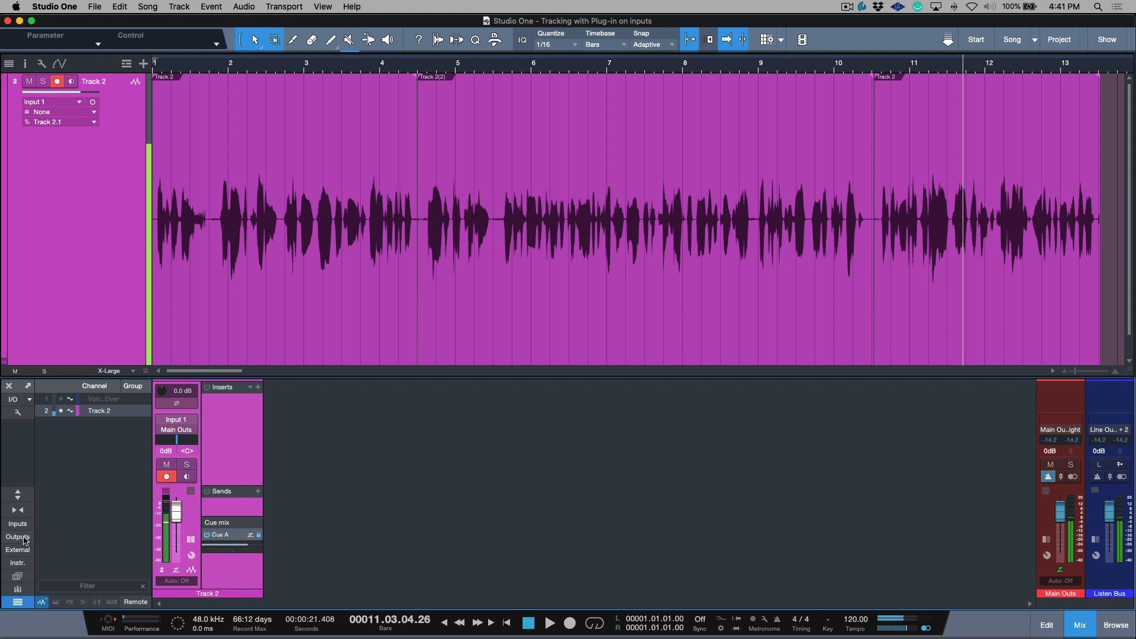
Step: Turn on the metronome click for the Cue A output, and toggle the Main Outs and Cue A clicks off and on again
left_click(24, 538)
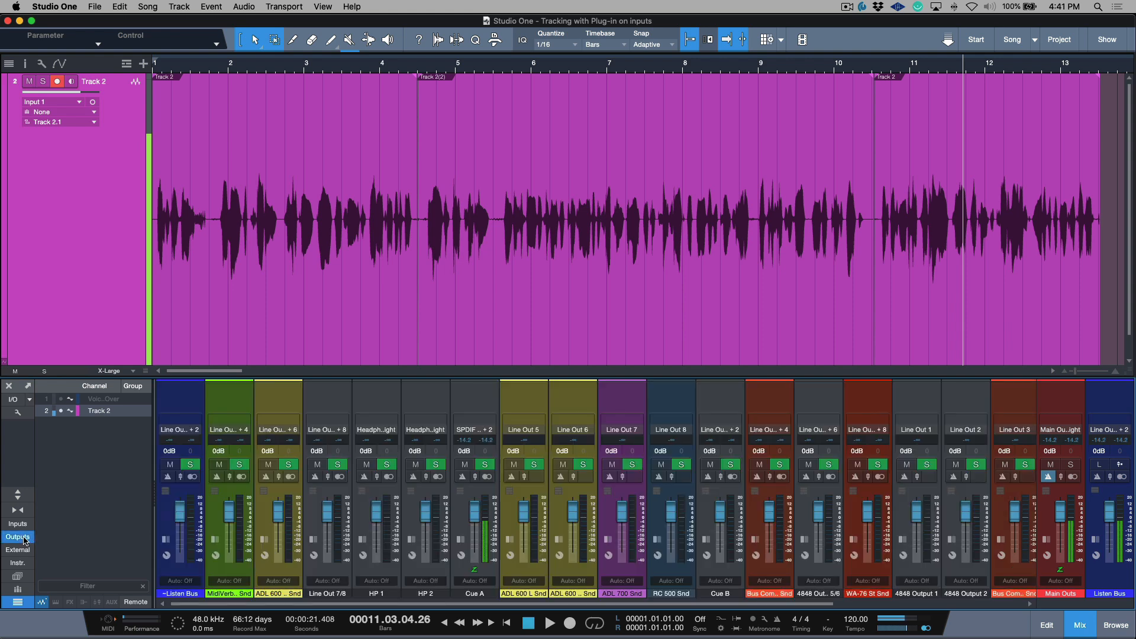
left_click(463, 477)
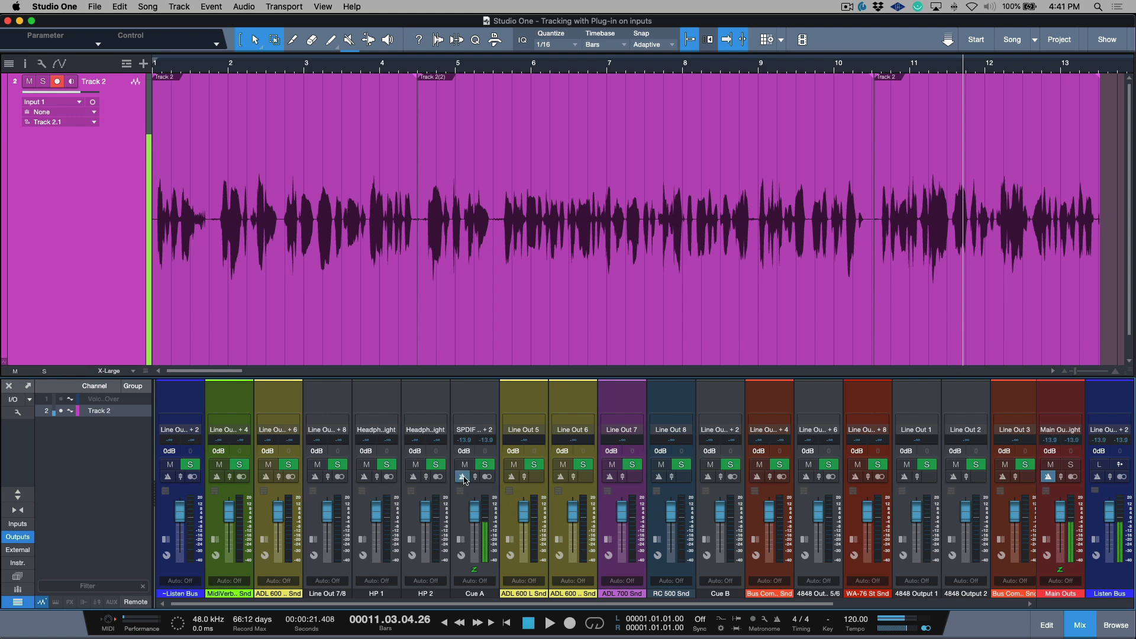
left_click(1048, 477)
left_click(1048, 477)
left_click_drag(475, 477, 481, 539)
left_click(463, 478)
left_click(464, 478)
Step: Check Track 2's Cue A send with the outputs hidden, and re-enable low-latency monitoring on the Cue A output
left_click(34, 539)
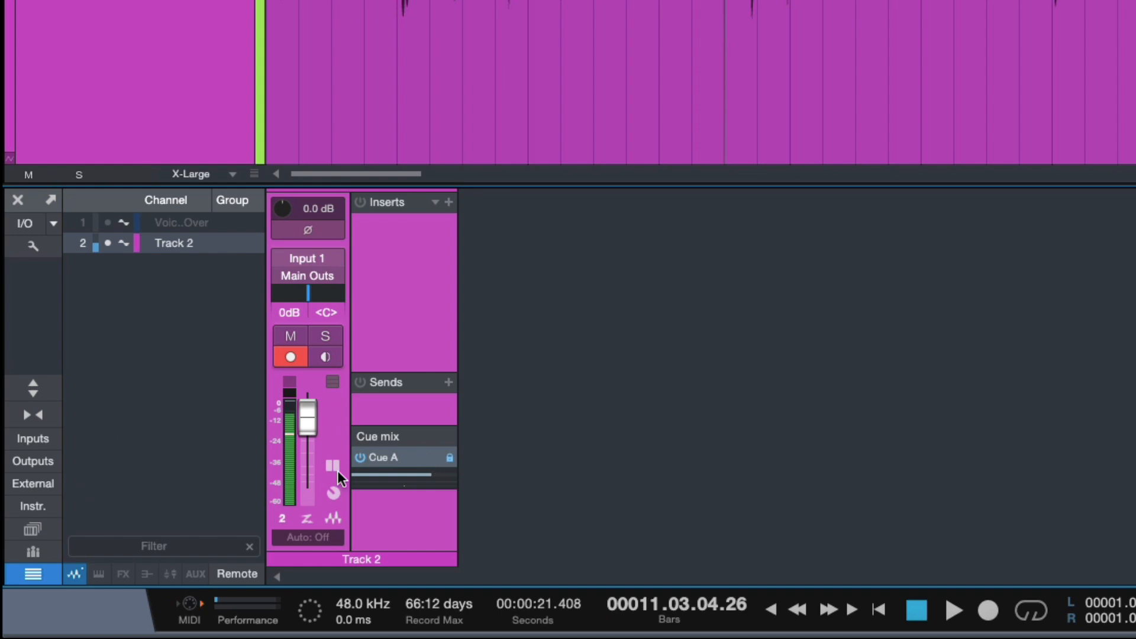
left_click(32, 462)
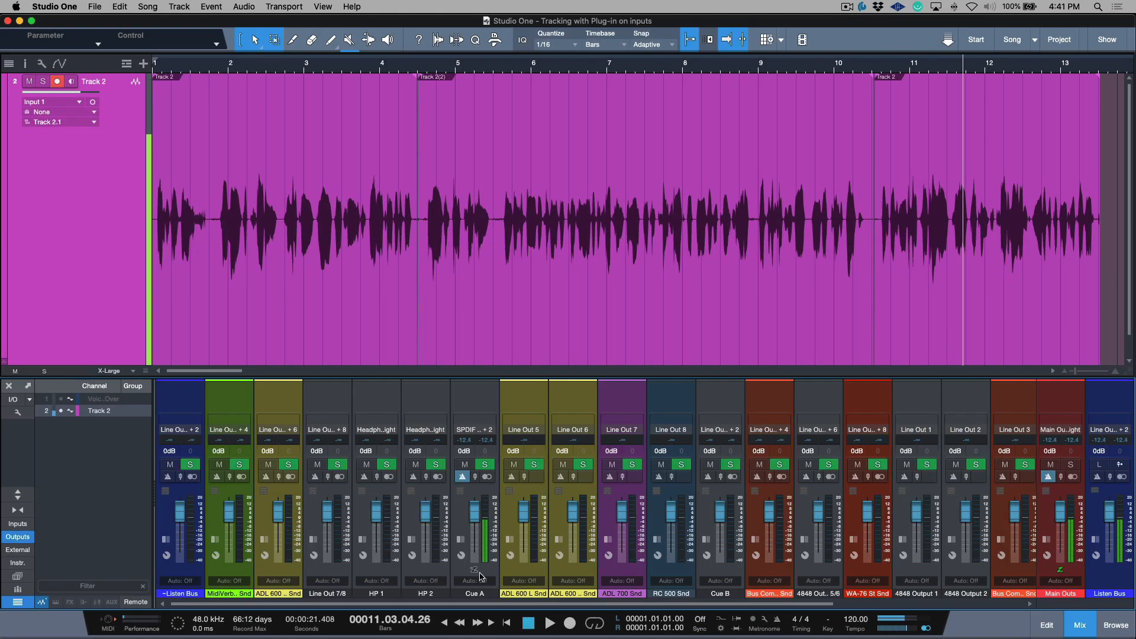
left_click(30, 540)
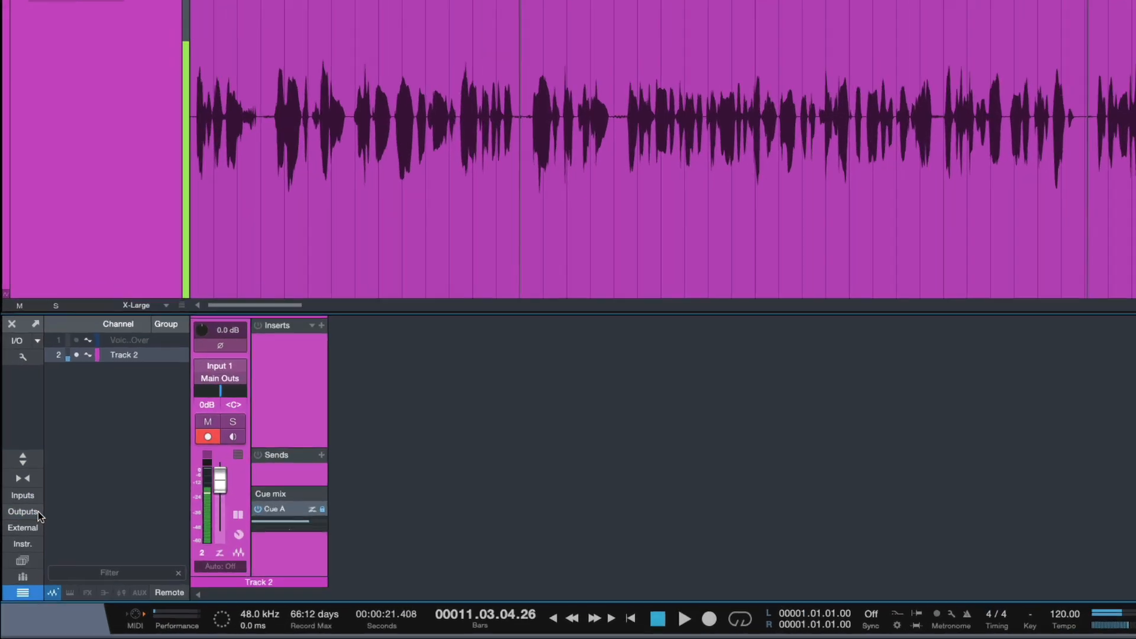